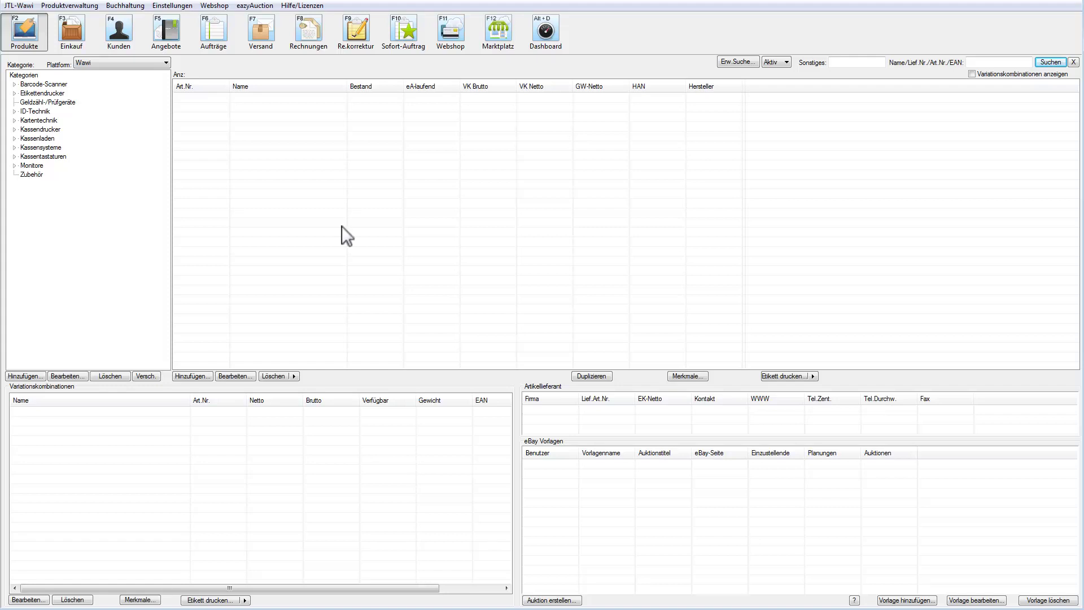
Step: Create a product workflow triggered when an article is created (Artikel > Erstellt) and name it "Info bei fehlendem Title-Tag"
left_click(169, 6)
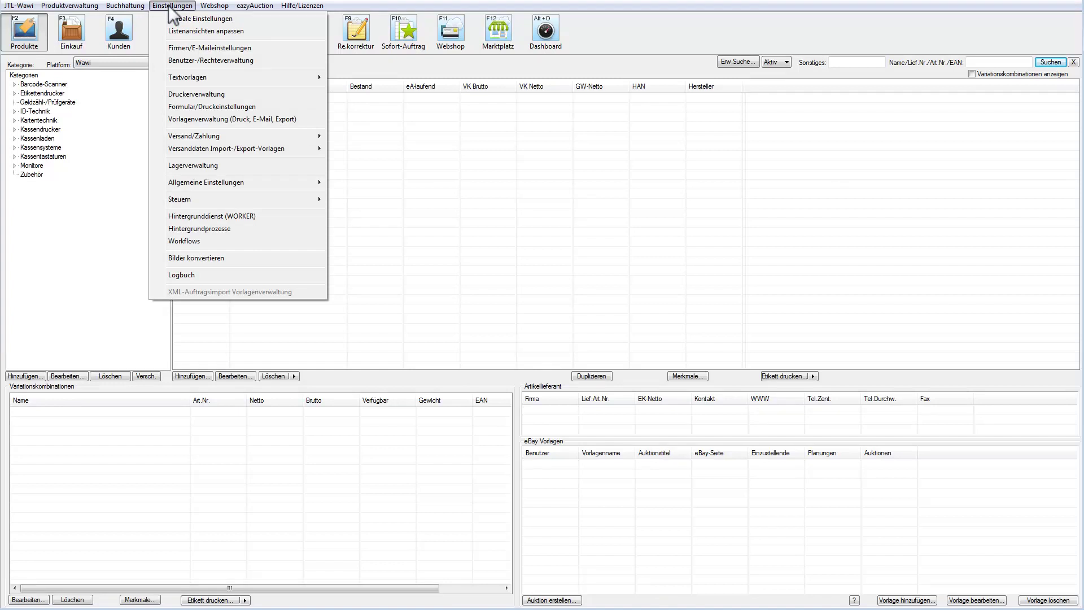
left_click(188, 242)
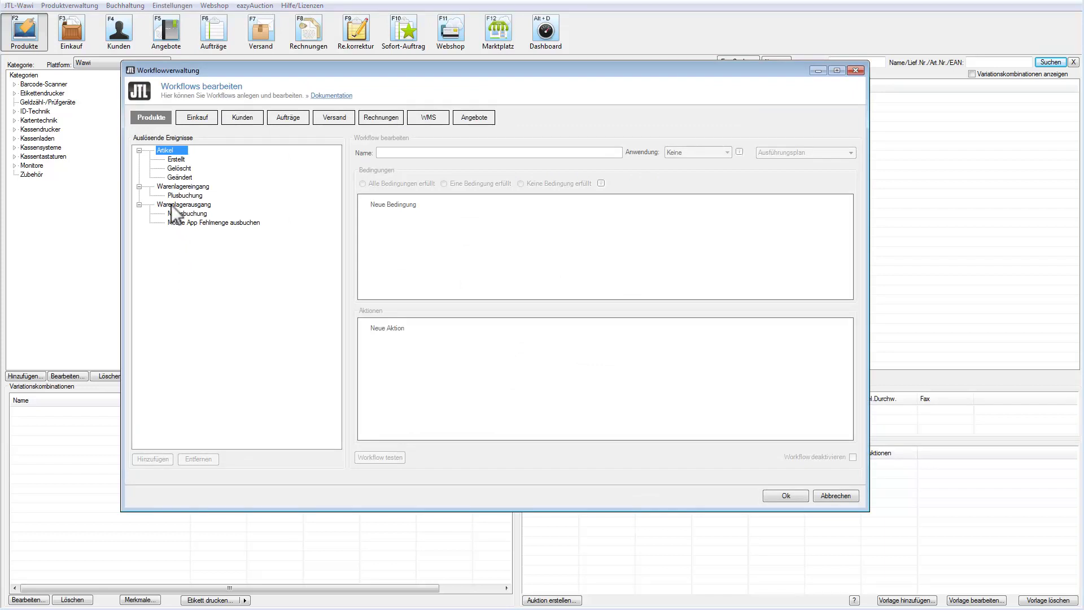
left_click(175, 159)
left_click(151, 458)
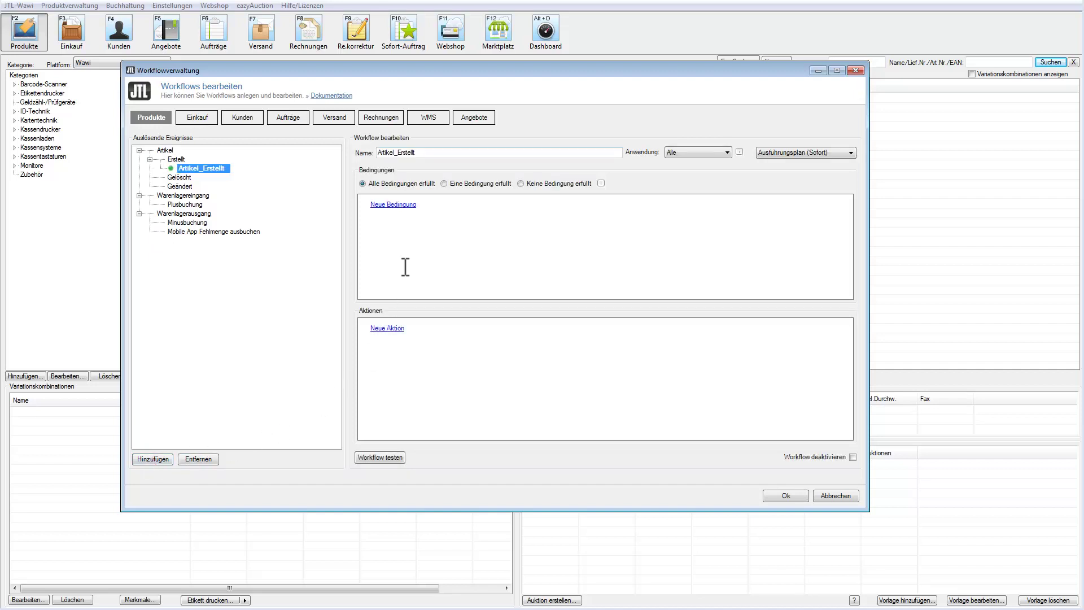
double_click(417, 152)
type("Info bei fehlendem Title-Tag")
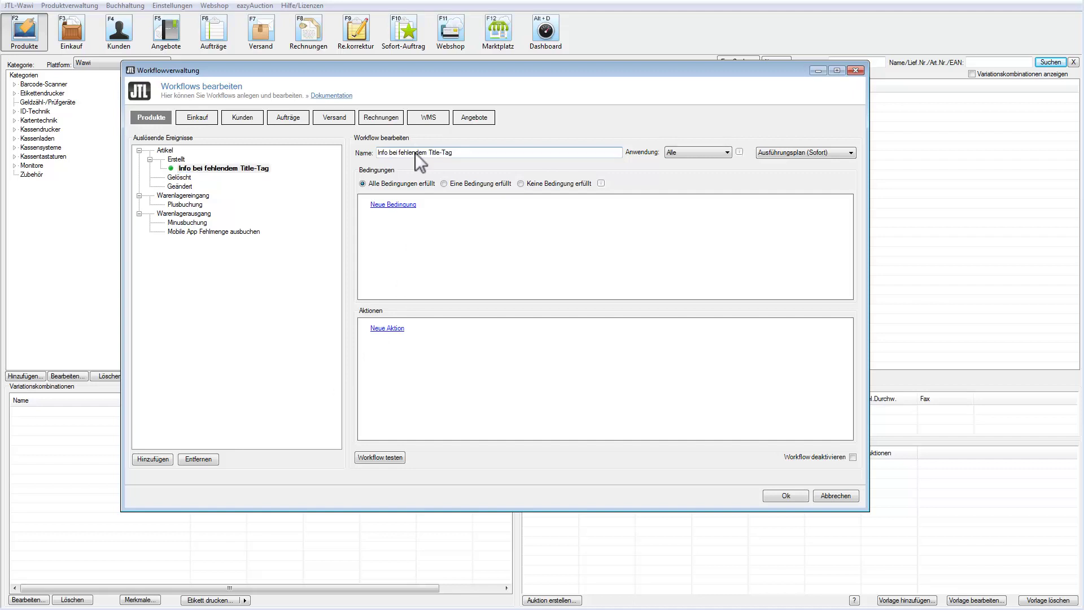
Step: Restrict the workflow's application to WAWI and Ameise by excluding WMS, MobileApp and Packtisch, and check its execution plan
left_click(727, 152)
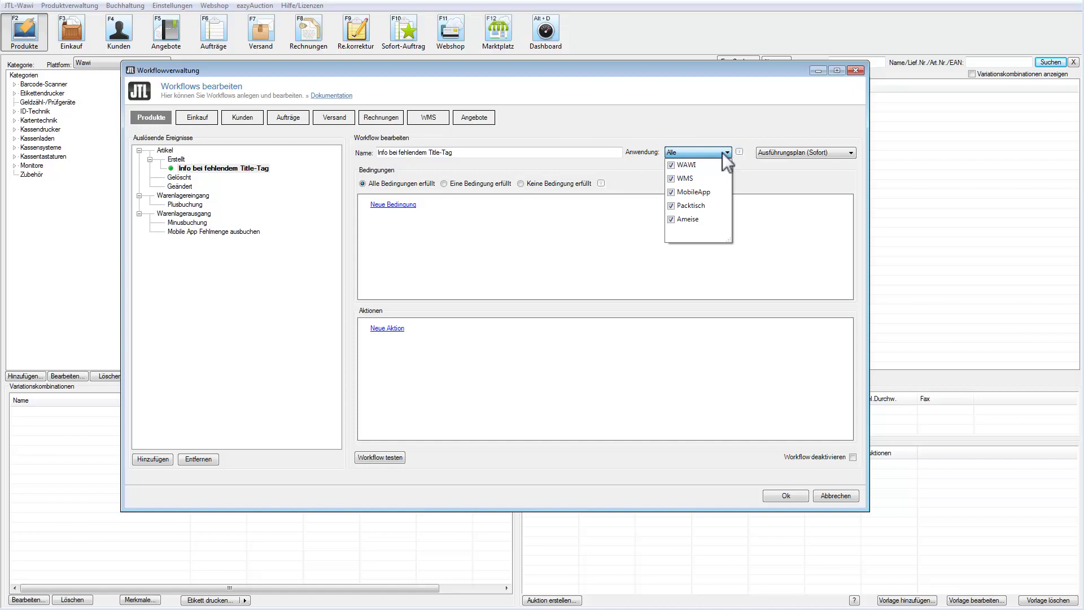
left_click(672, 179)
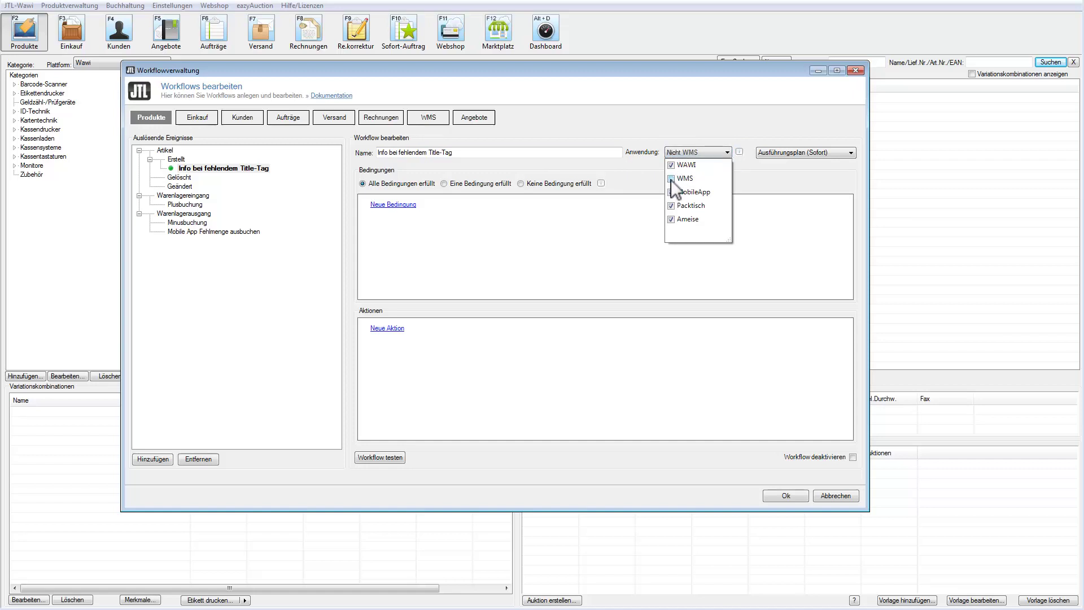
left_click(669, 191)
left_click(671, 206)
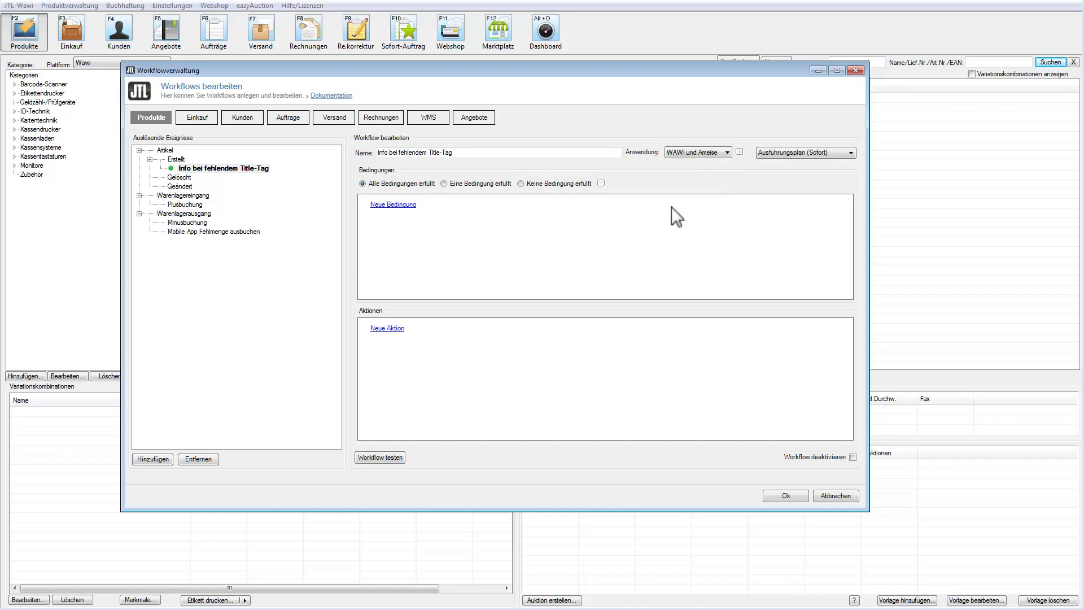
left_click(784, 153)
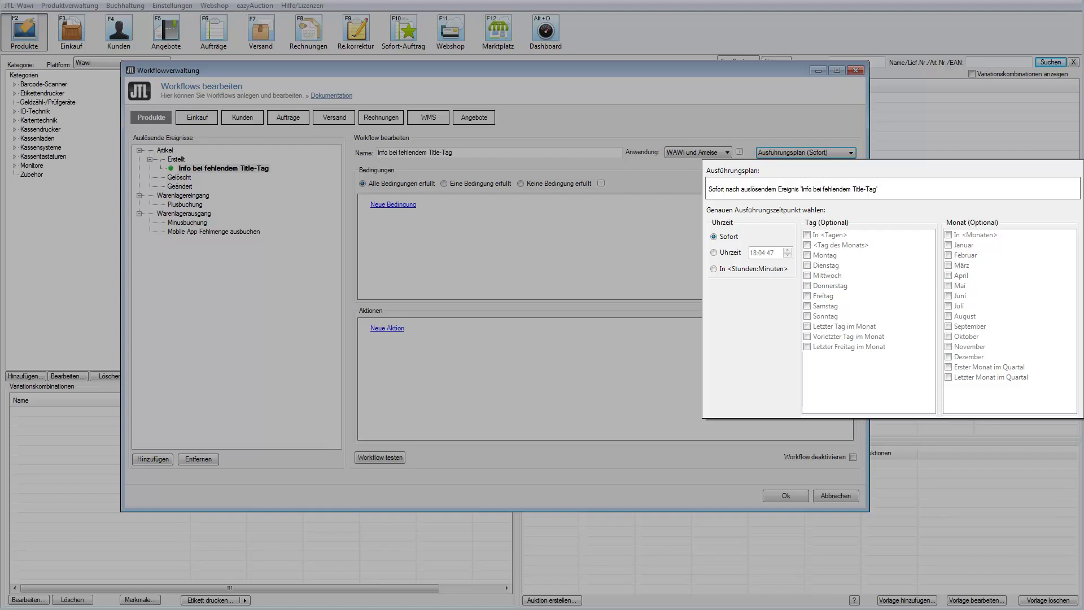
left_click(785, 156)
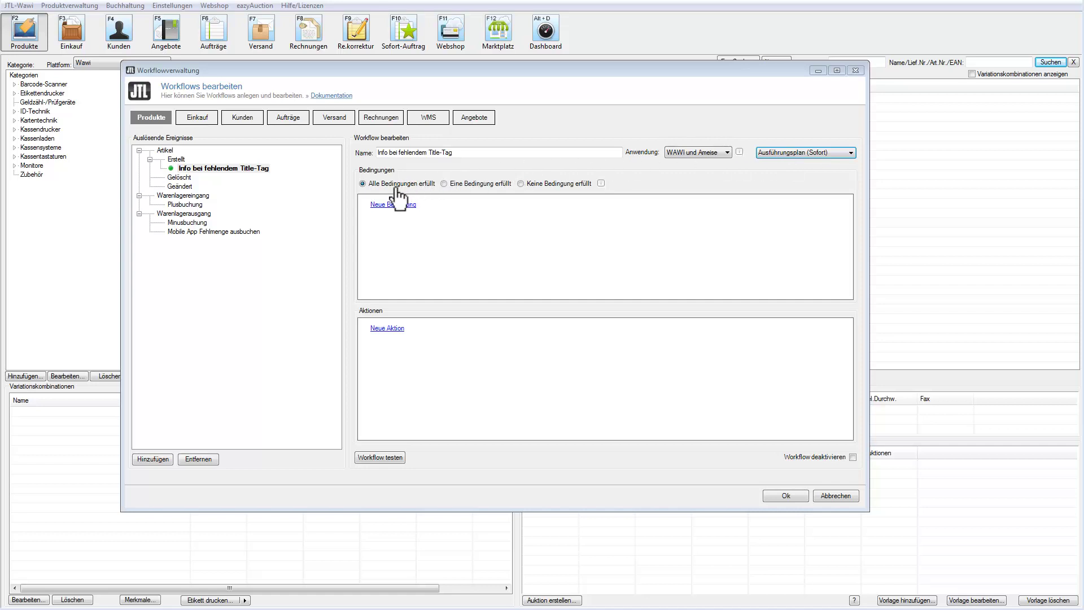
Step: Add a condition that the property Artikel\Beschreibung\Ausgabewege\Global\Titel-Tag\Deutsch meets "Ist leer"
left_click(385, 203)
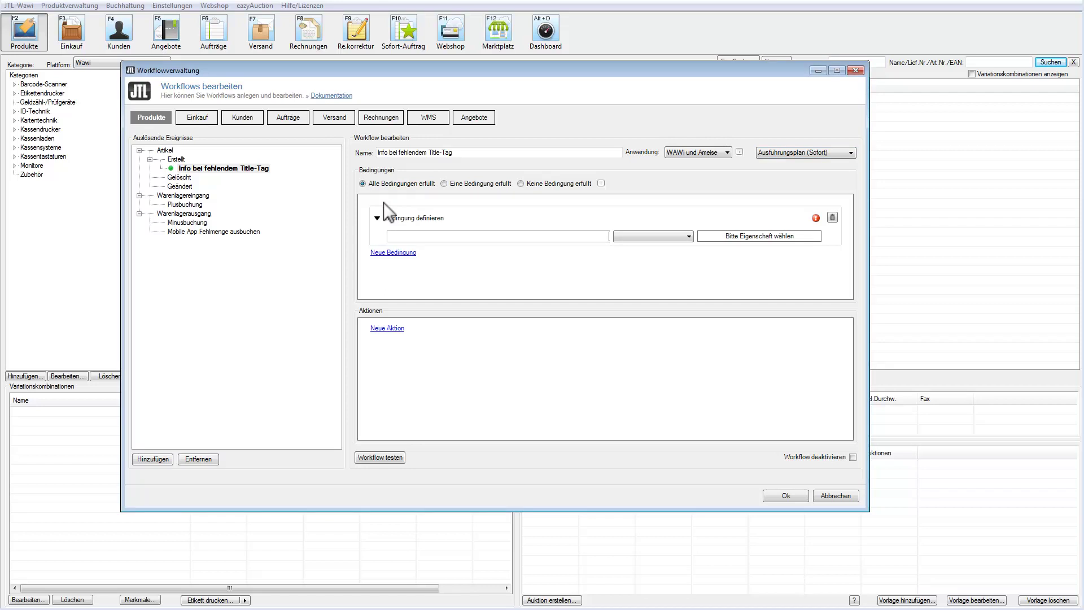
left_click(592, 235)
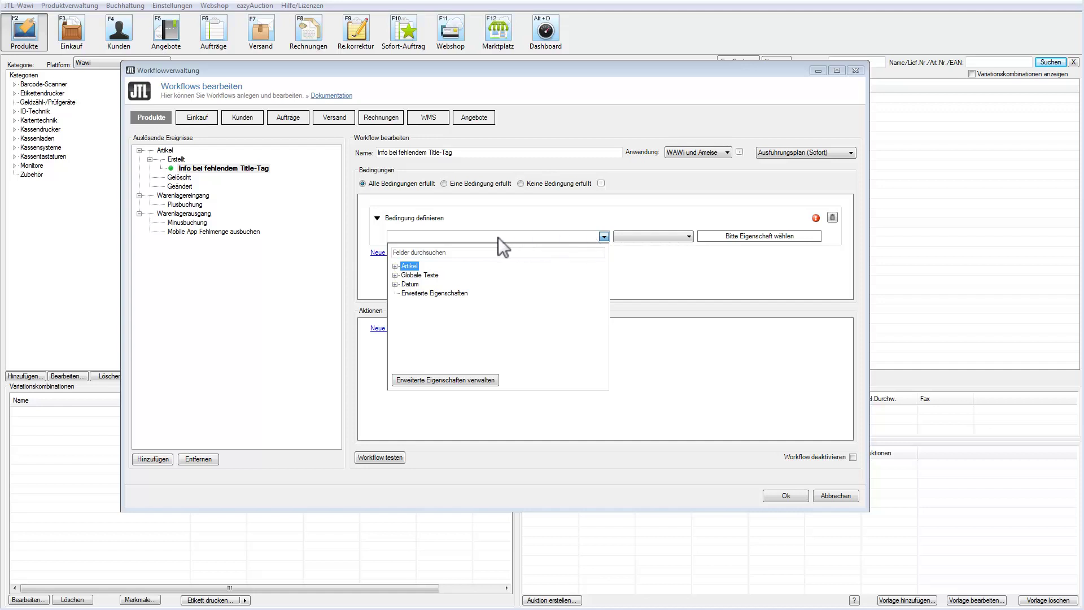
left_click(395, 266)
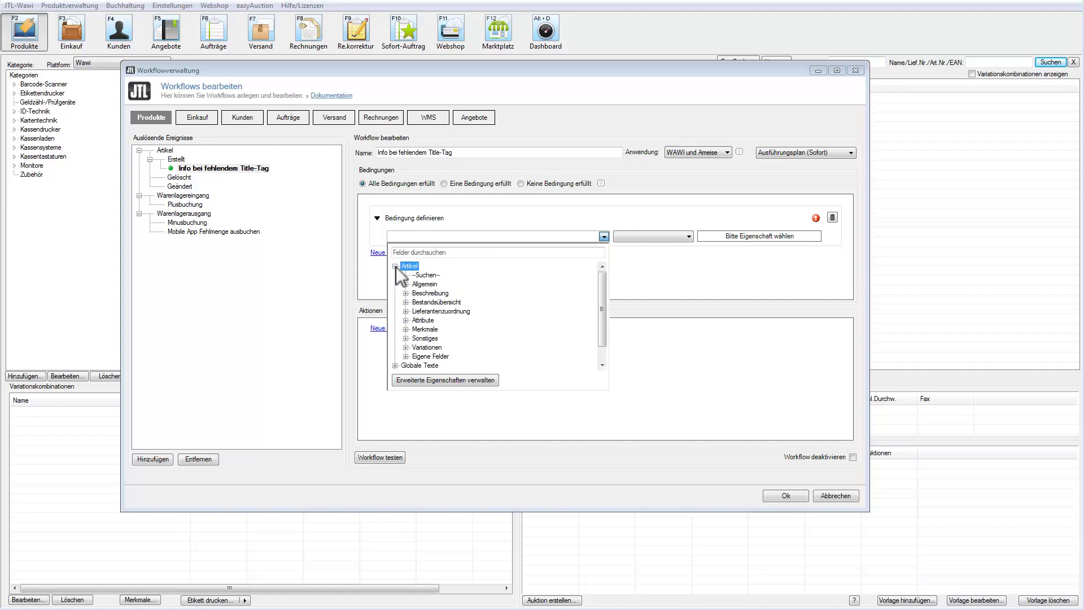
left_click(404, 293)
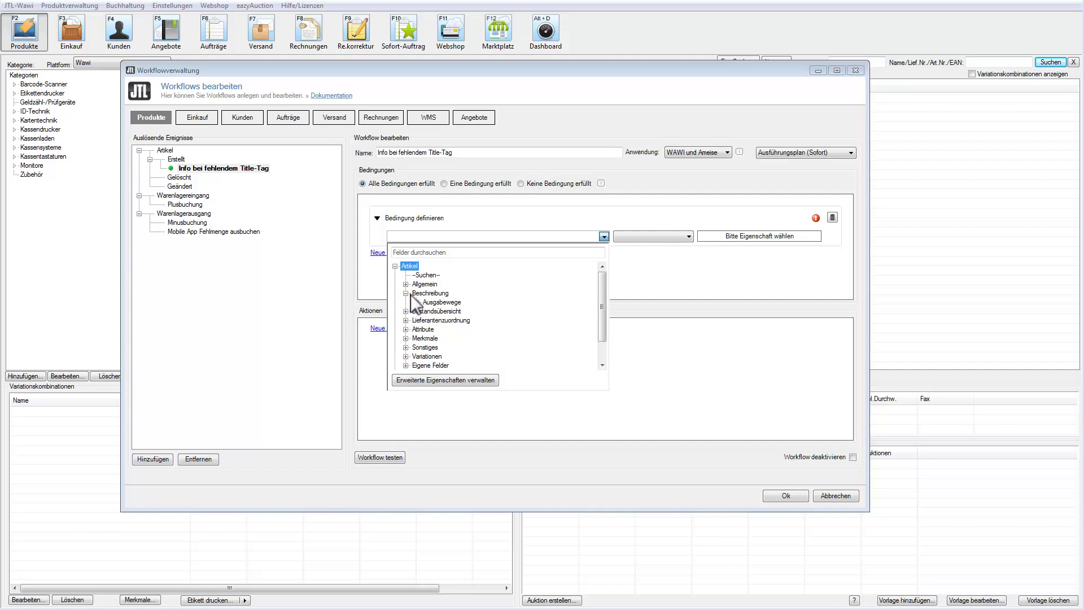
left_click(416, 302)
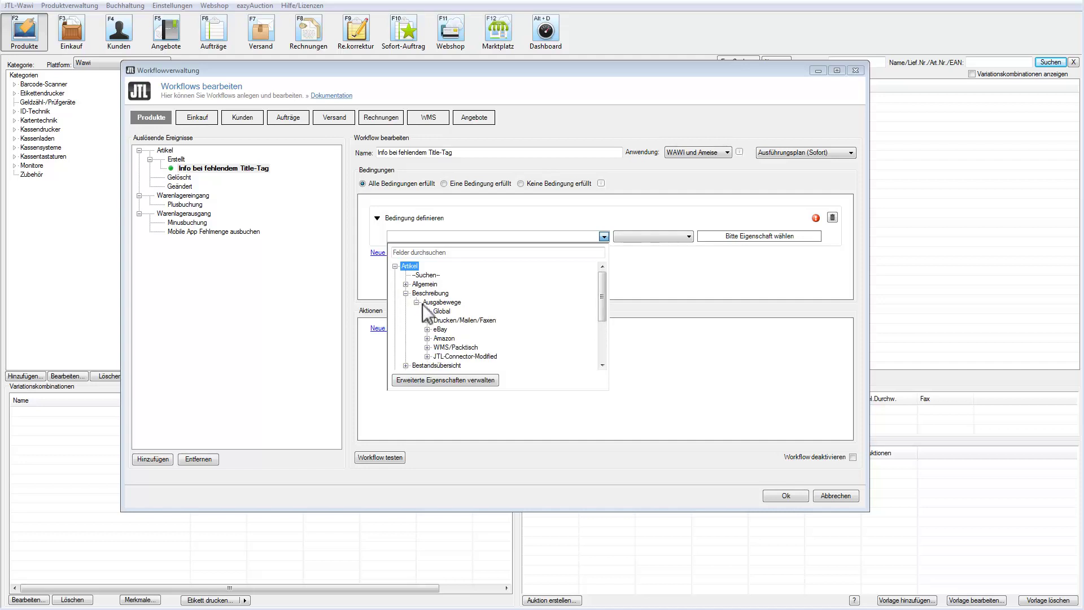
left_click(427, 311)
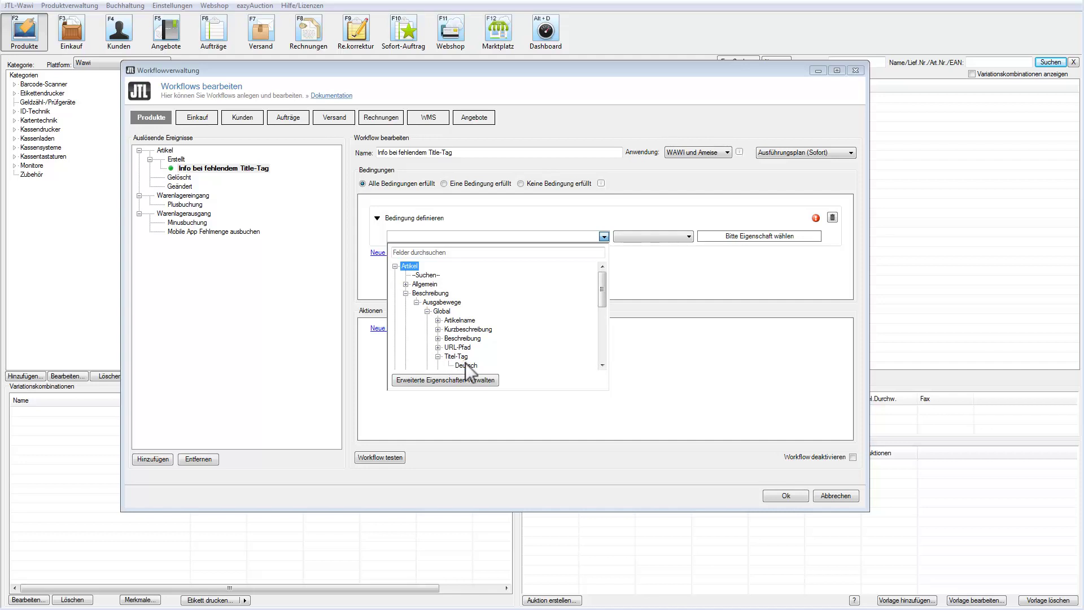
left_click(465, 364)
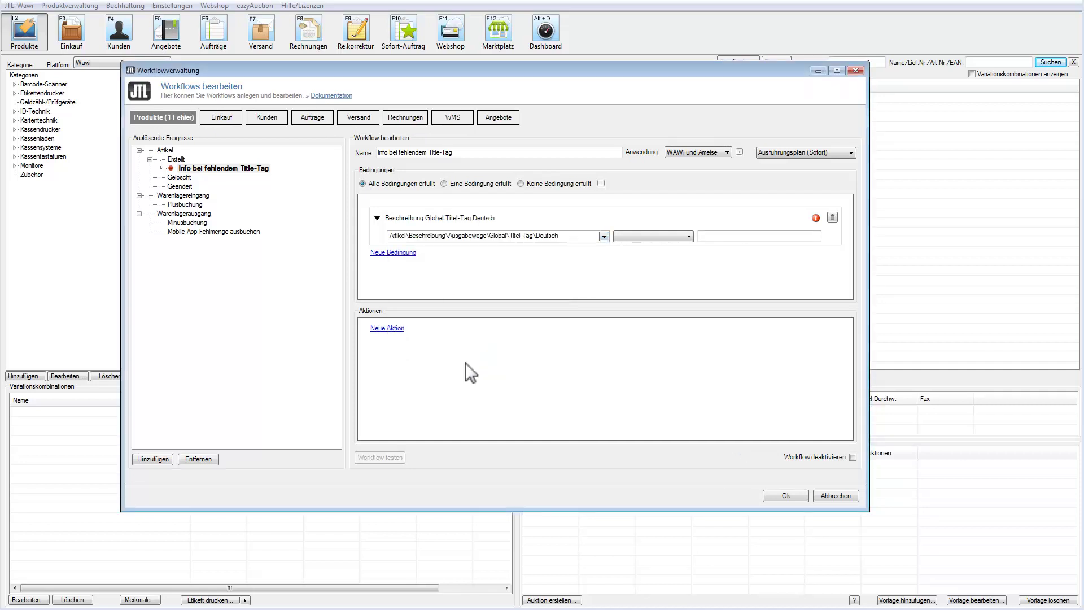
left_click(685, 238)
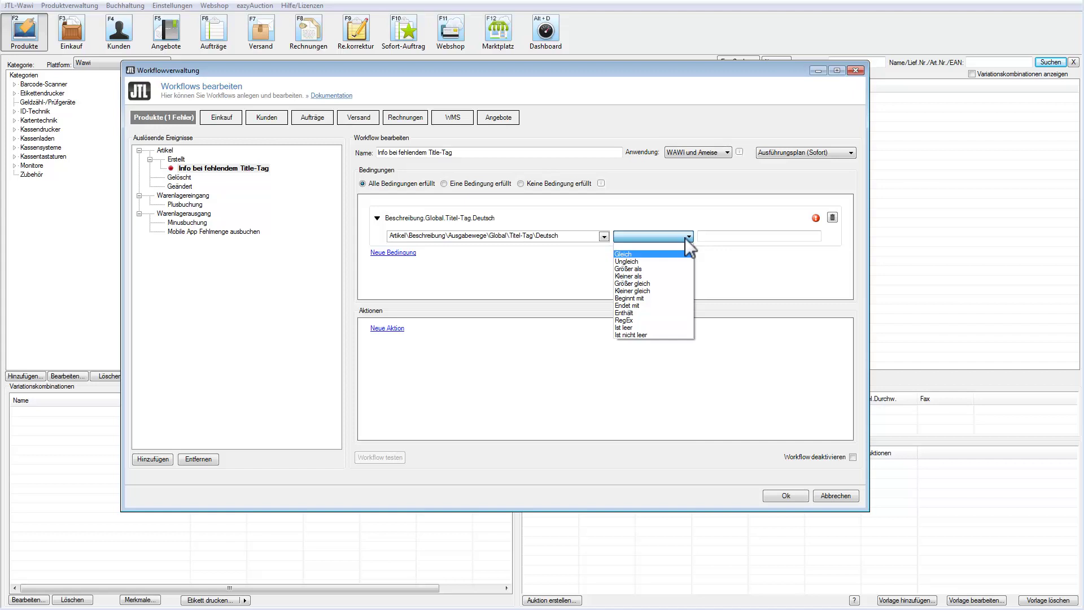
left_click(649, 328)
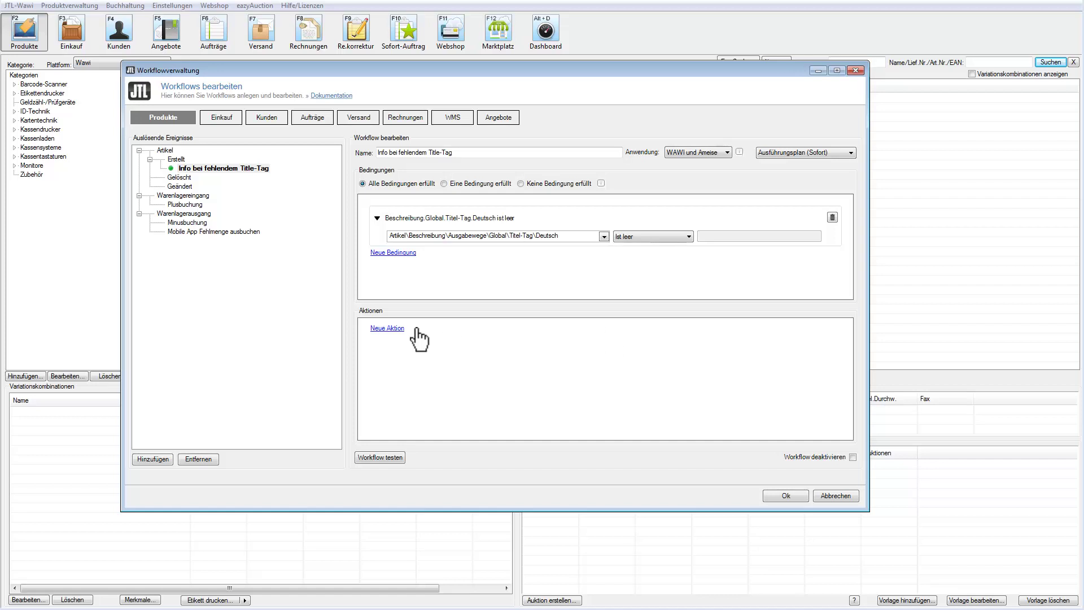
Step: Add an "E-Mail senden" action to the workflow and fill in the recipient's e-mail address
left_click(396, 328)
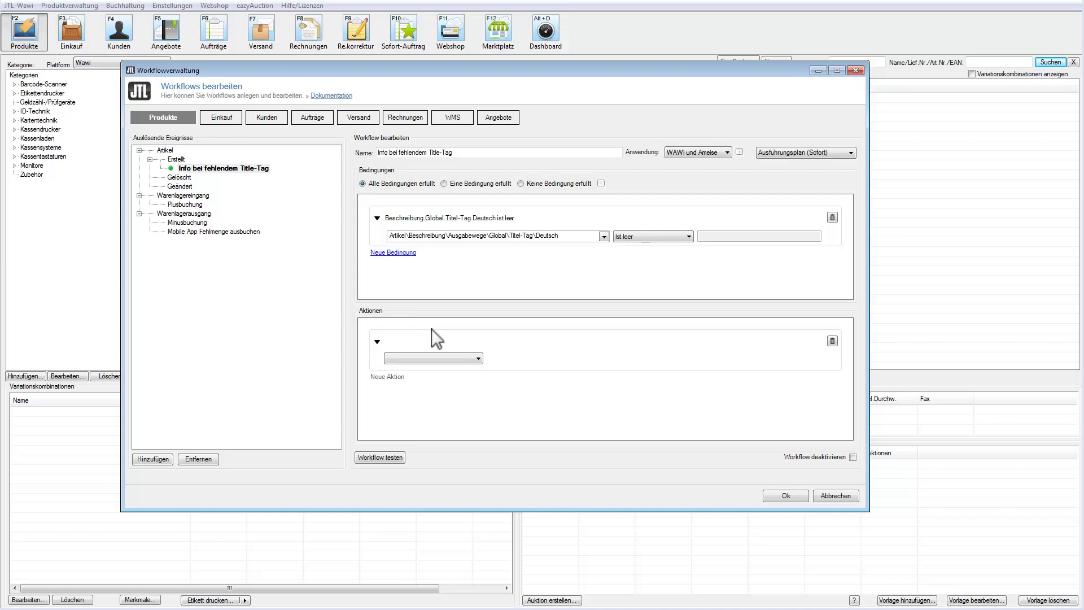
left_click(476, 358)
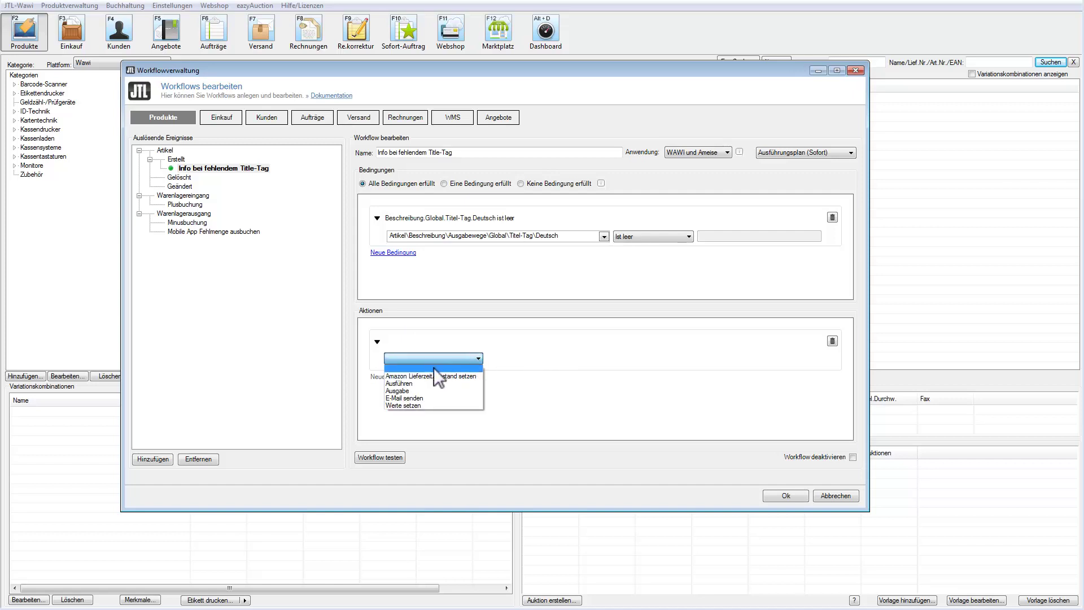
left_click(418, 399)
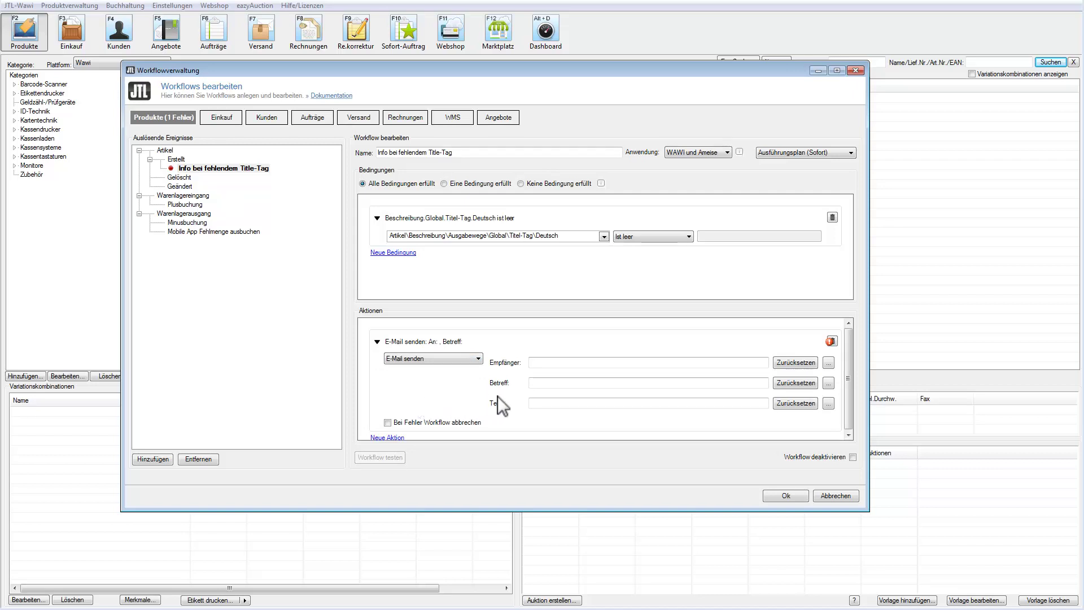
left_click(555, 365)
key("ctrl+v")
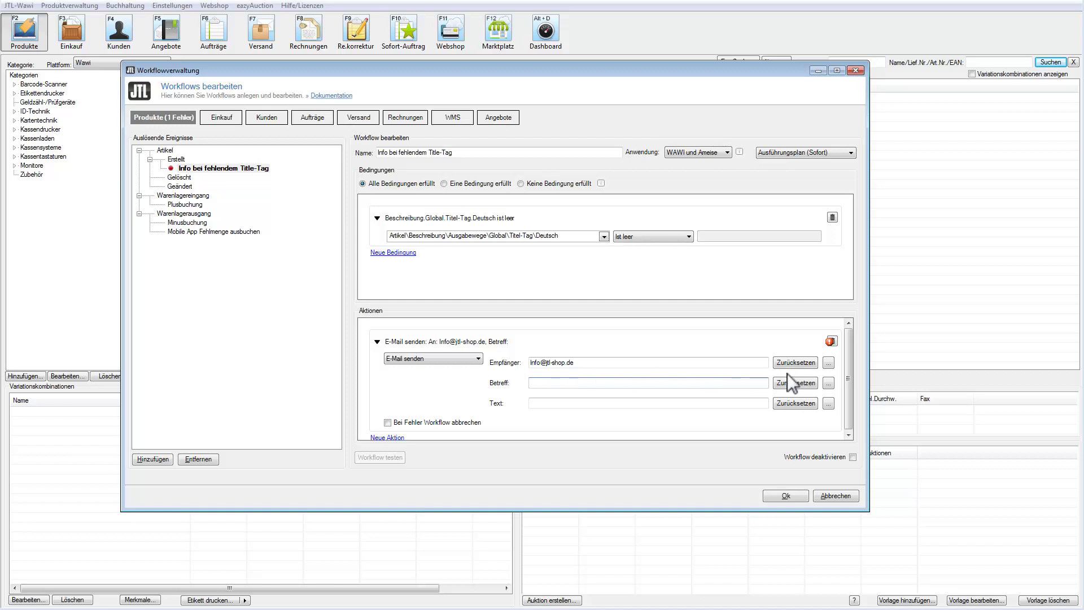
Step: Set the e-mail subject to "Fehlender Title-Tag bei: {{ Vorgang.Allgemein.Stammdaten.Name }}", inserting the article name as a variable
left_click(827, 383)
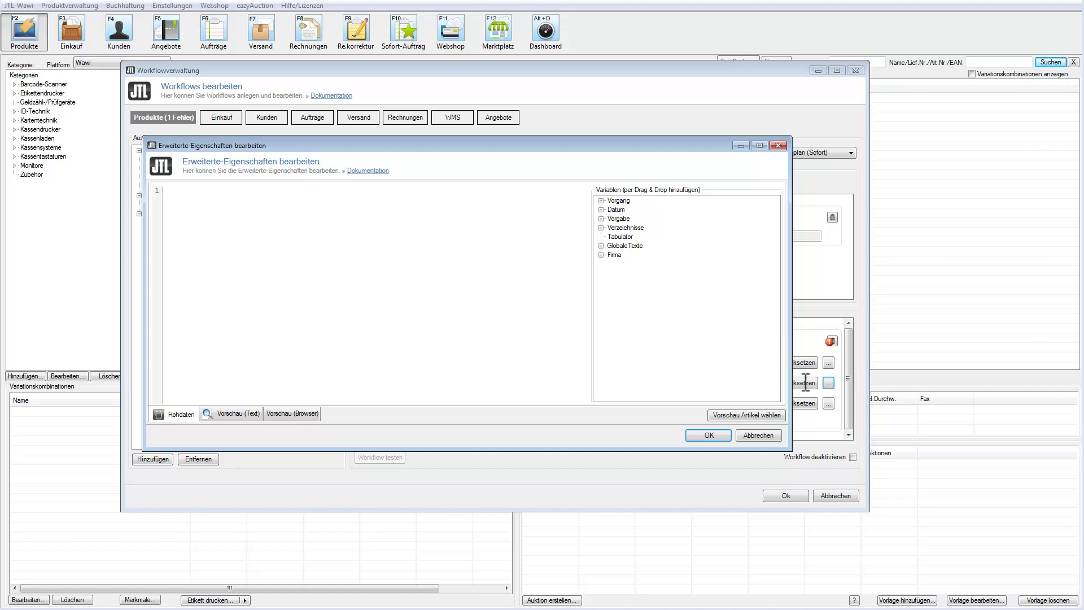
left_click(198, 198)
type("Fehlender Title-Tag bei:")
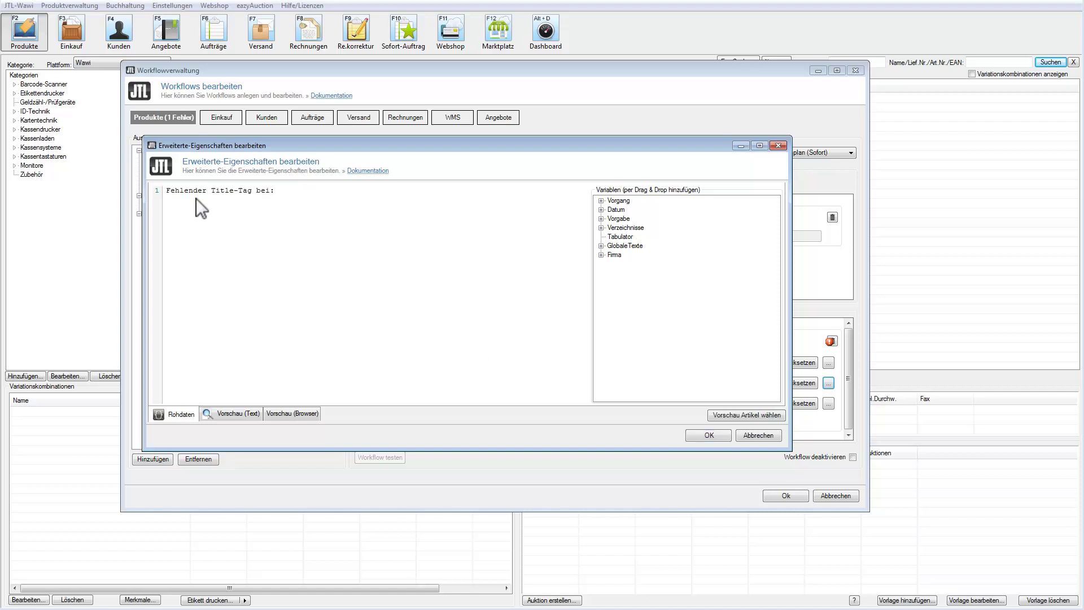
left_click(602, 201)
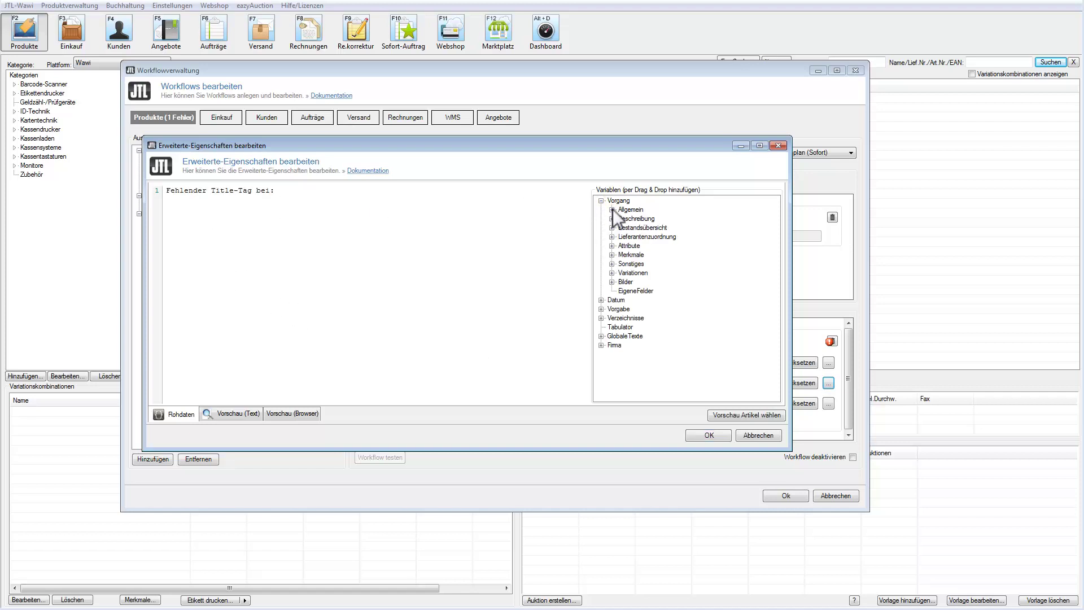
left_click(611, 210)
left_click(623, 218)
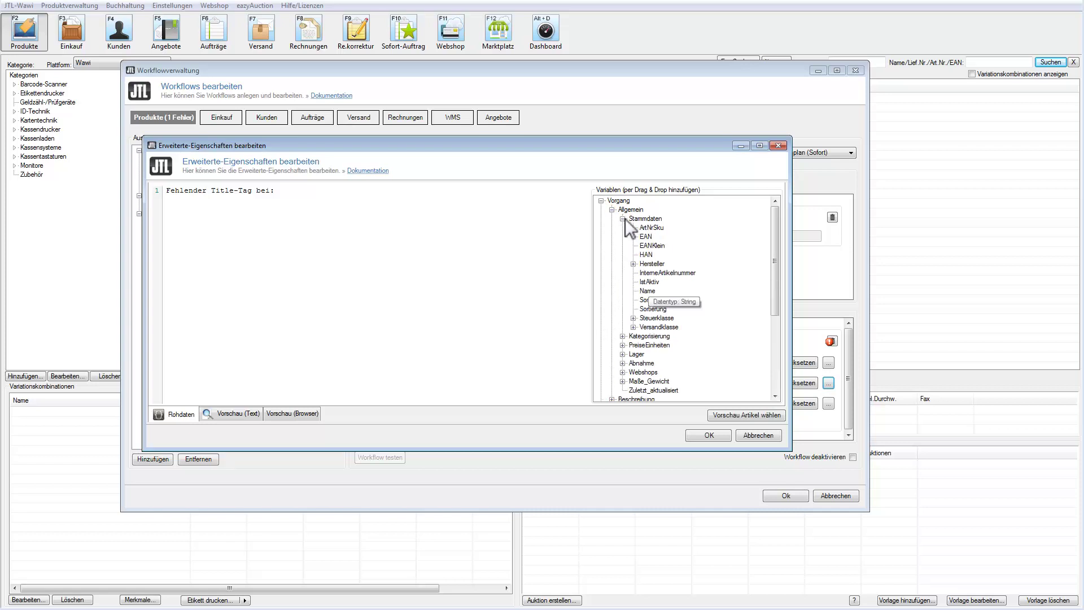
double_click(647, 291)
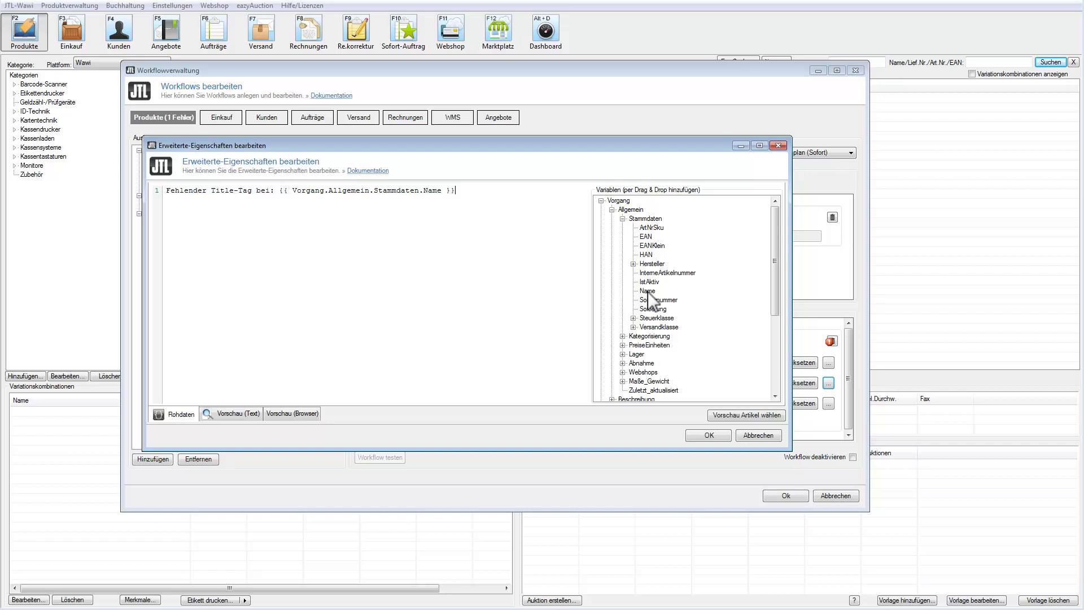
left_click(700, 433)
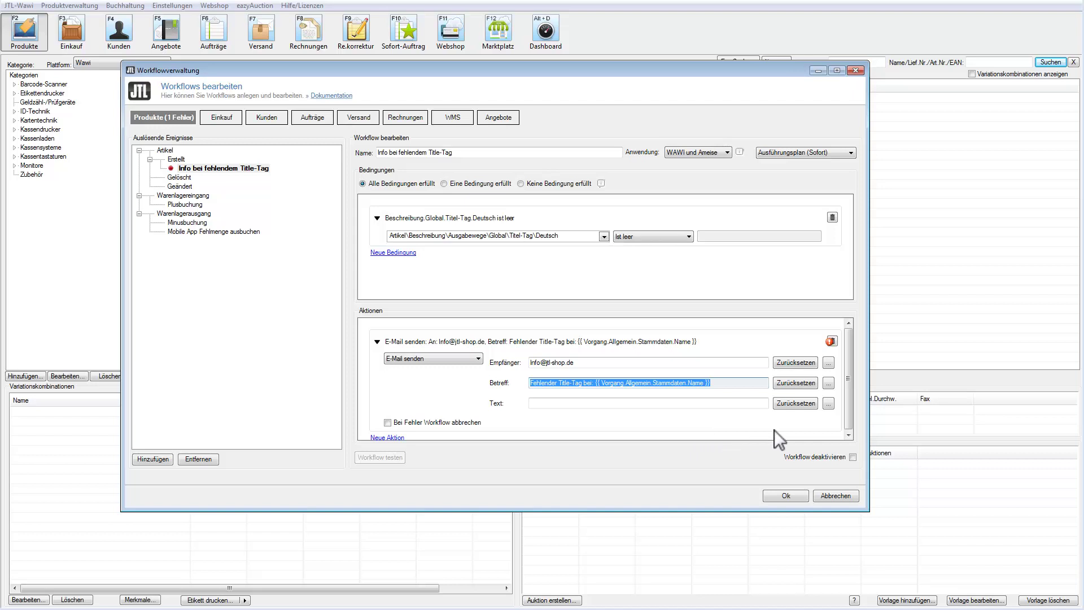
Step: Write the e-mail text as an HTML template with the article's active status, number, name, category, Title-Tag, Meta-Descr. and URL-Pfad variables
left_click(828, 402)
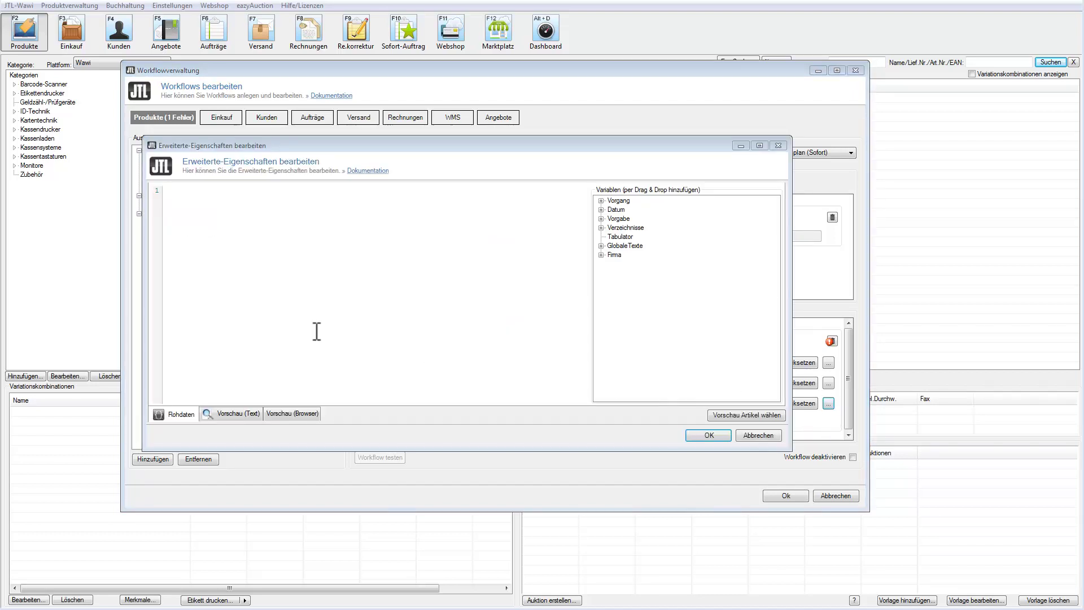
type("<b><u>Informationen zum Artikel mit fehlendem Title-Tag: </u></b> <br><br> <b>Aktiv?</b>: {{ Tabulator. }}{{ Vorgang.Allgemein.Stammdaten.IstAktiv }}<br> <b>Art.Nr.</b>: {{ Tabulator. }}{{ Vorgang.Allgemein.Stammdaten.ArtNrSku }} <br> <b>Art.Name</b>: {{ Tabulator. }}{{ Vorgang.Allgemein.Stammdaten.Name }} <br> <b>Kategorie</b>: {{ Tabulator. }}  {% for Kategorien in Vorgang.Allgemein.Kategorisierung.Kategorien -%}  {{ Kategorien.Name }} {% endfor -%}  <br><br><br>  {% assign URL = Vorgang.Beschreibung.Global.URL-Pfad.Deutsch -%} {% assign URLIsFilled = Deutsch | IsFilled -%} {% if URLIsFilled -%} <b>URL-Pfad</b>: {{ Tabulator. }}{{ Vorgang.Beschreibung.Global.URL-Pfad.Deutsch }} {% endif -%} <b><u>Metadaten:</u><b> <br><br> <b>Title-Tag</b>: {{ Tabulator. }}{{ Vorgang.Beschreibung.Global.Titel-Tag.Deutsch }}<br> <b>Meta-Descr.</b>: {{Tabulator. }}{{ Vorgang.Beschreibung.Global.Meta-Description.Deutsch }} <b>URL-Pfad</b>: {{ Tabulator. }}{{ Vorgang.Beschreibung.Global.URL-Pfad.Deutsch }}")
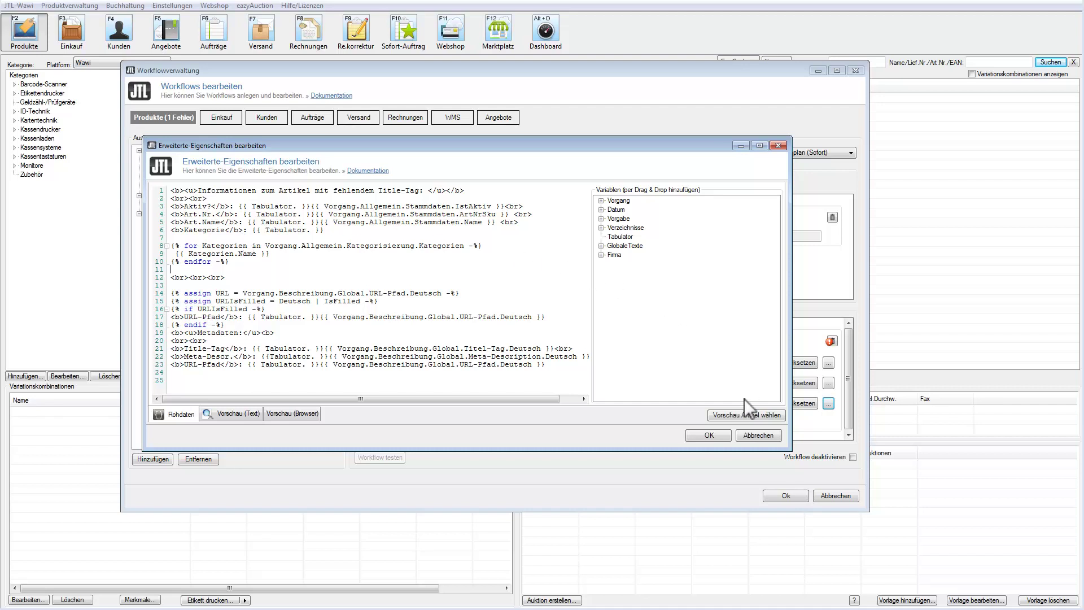
Step: Preview the e-mail text in the browser view with article z105850-001, and save the workflow with this text
left_click(745, 412)
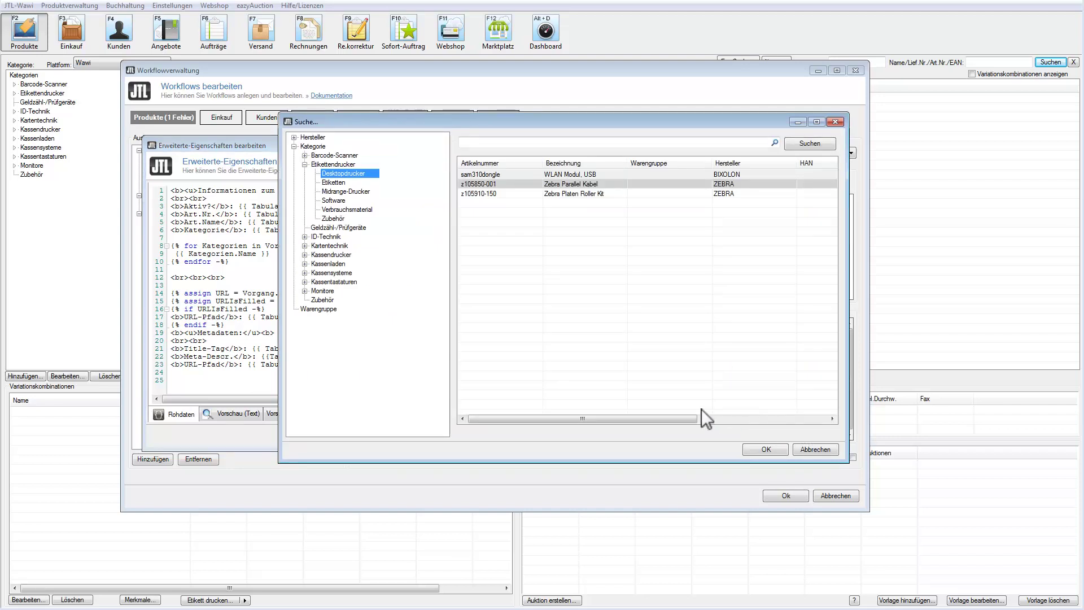
double_click(520, 184)
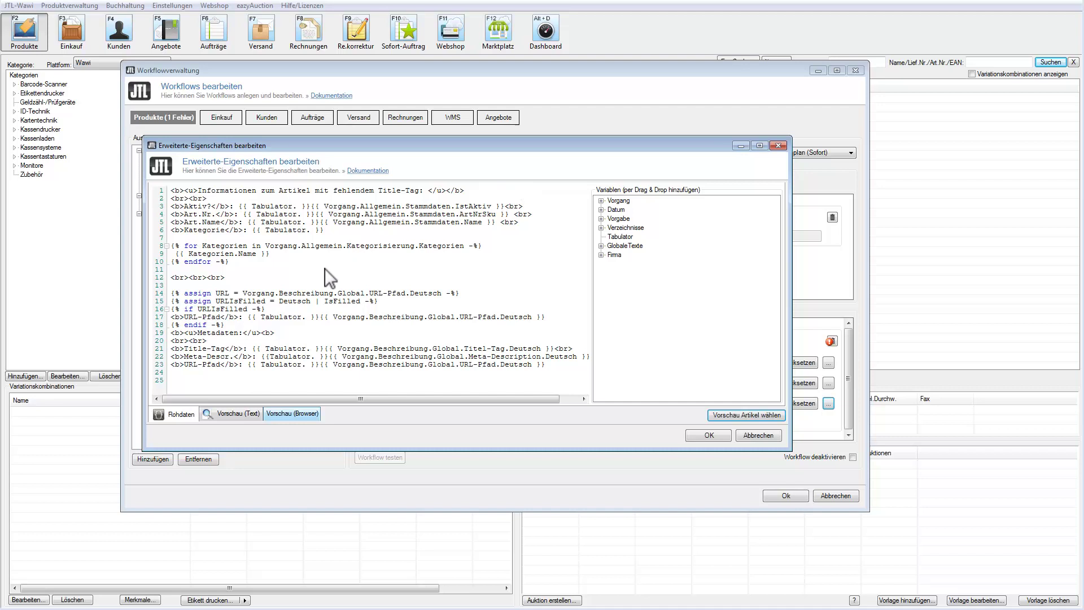
left_click(291, 413)
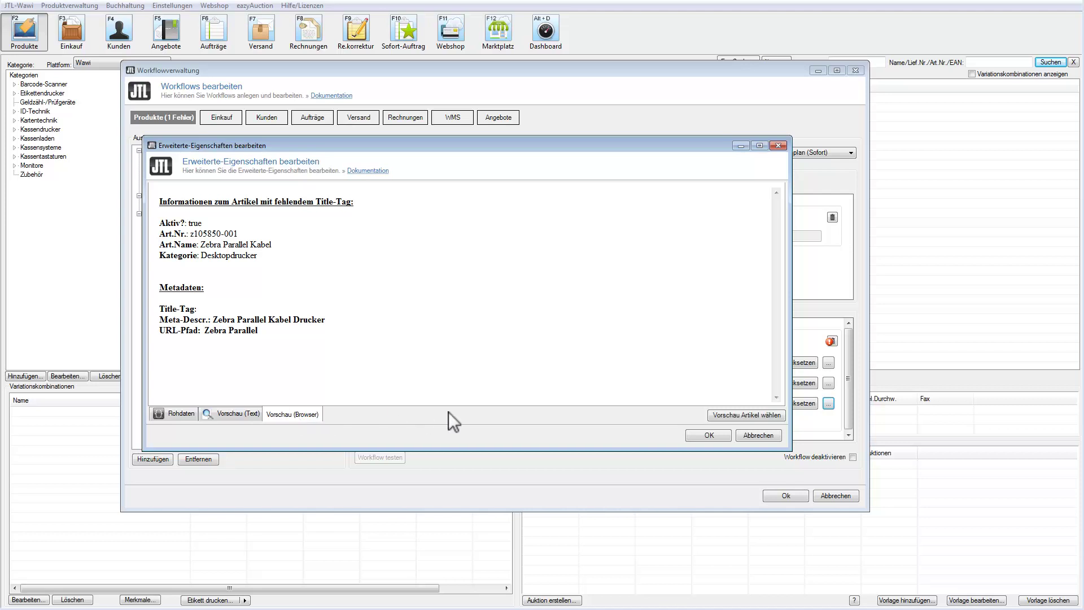
left_click(713, 439)
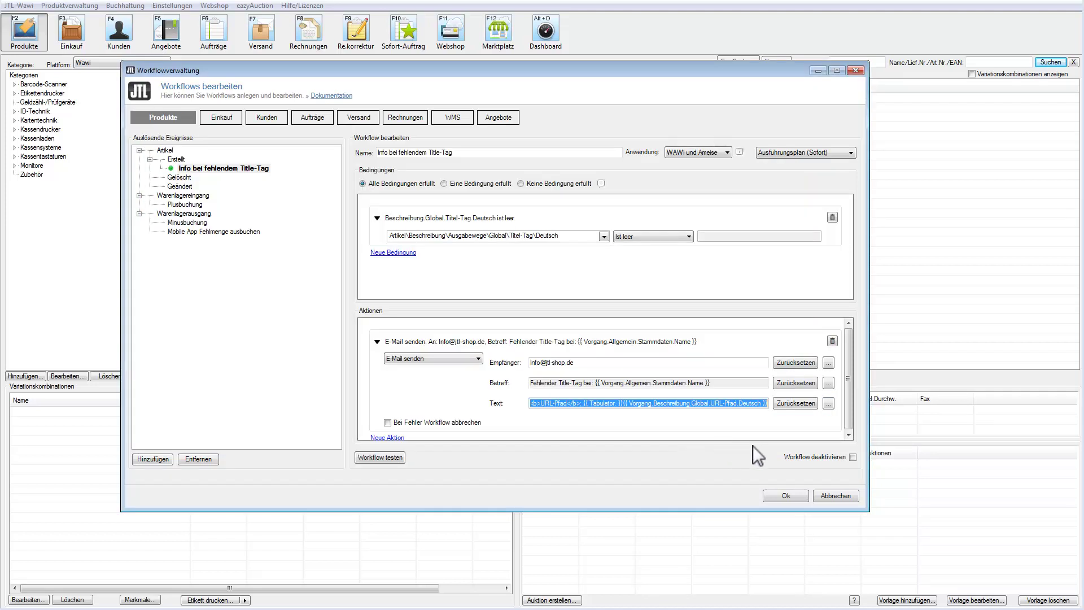
left_click(784, 496)
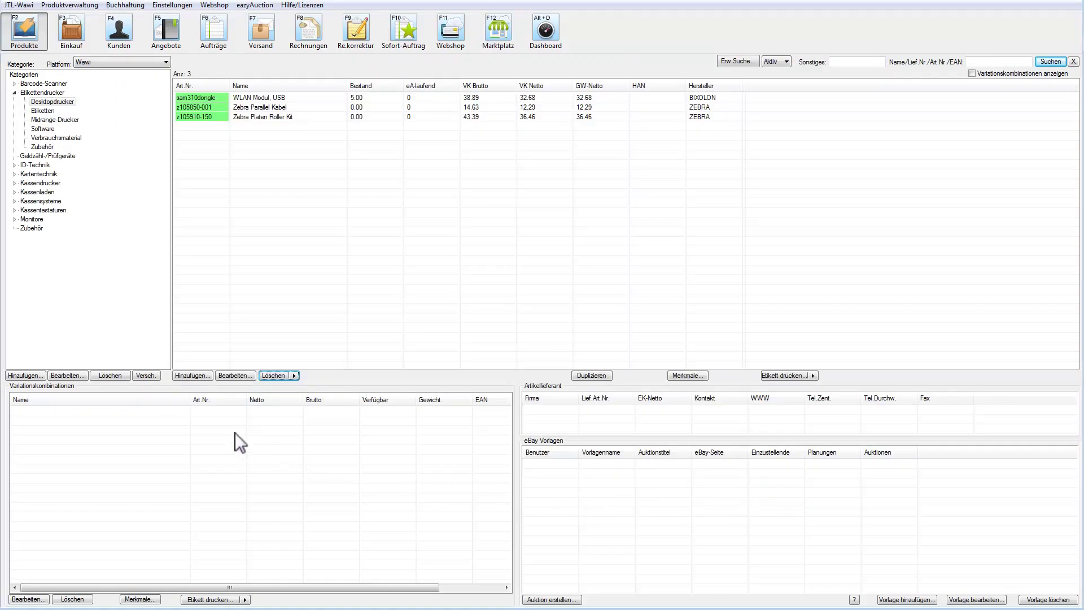